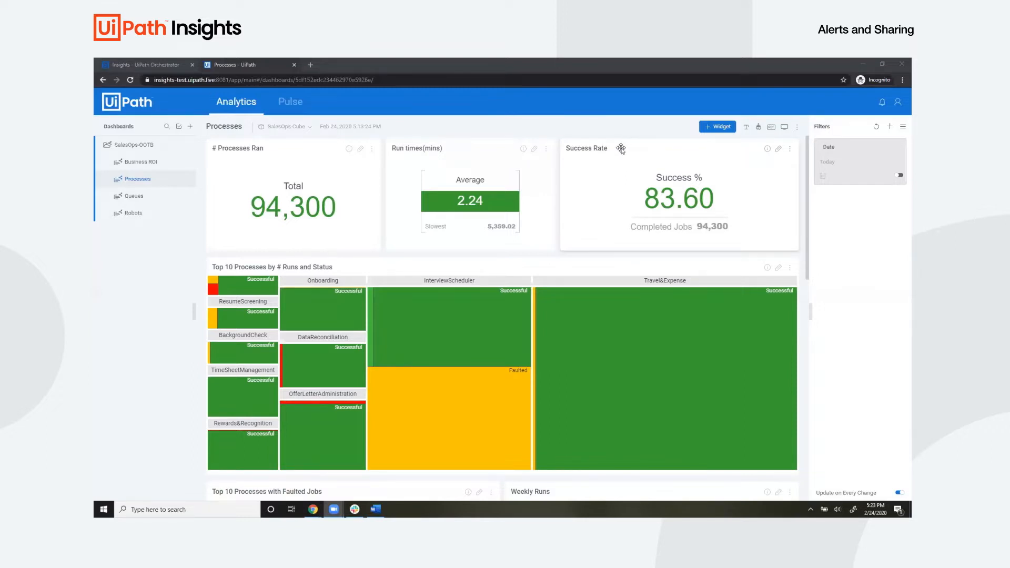
Start a Pulse alert for the Success Rate widget with a threshold condition of equal or smaller than 80.
click(791, 151)
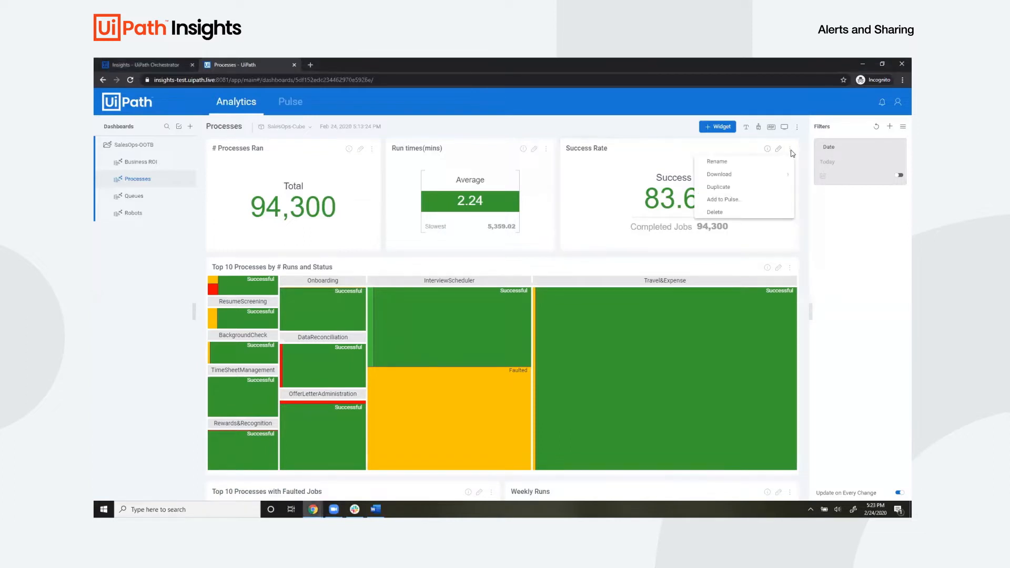
click(780, 199)
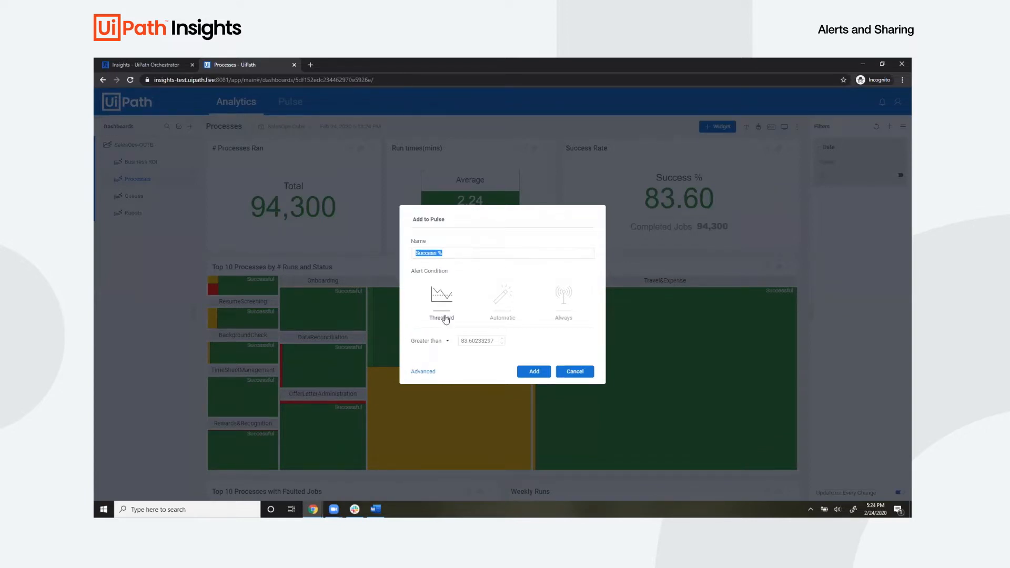
click(442, 342)
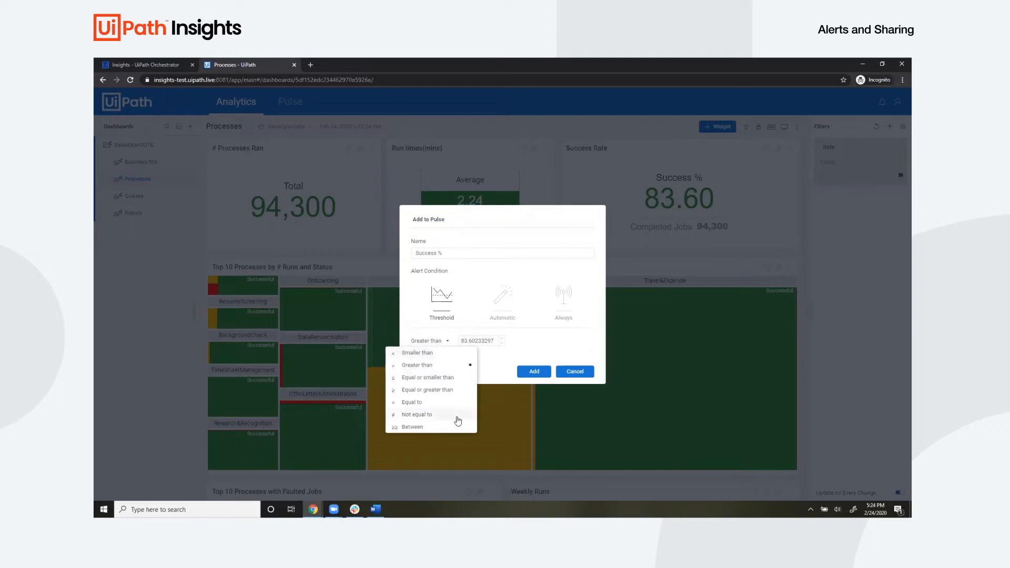
click(447, 378)
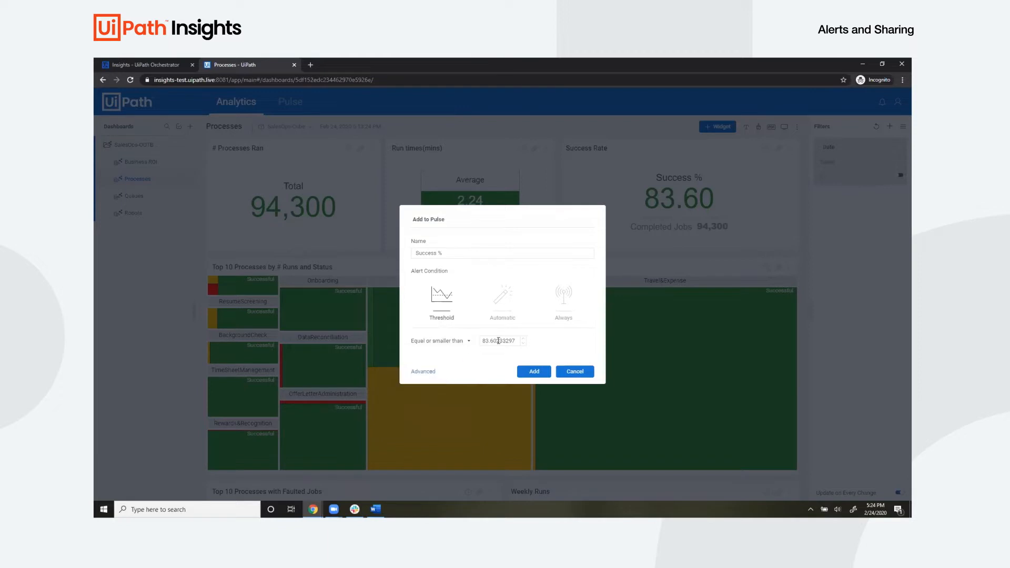
double_click(488, 340)
text(80)
Open the alert's advanced settings and examine the options for sharing it with other people or groups.
click(424, 372)
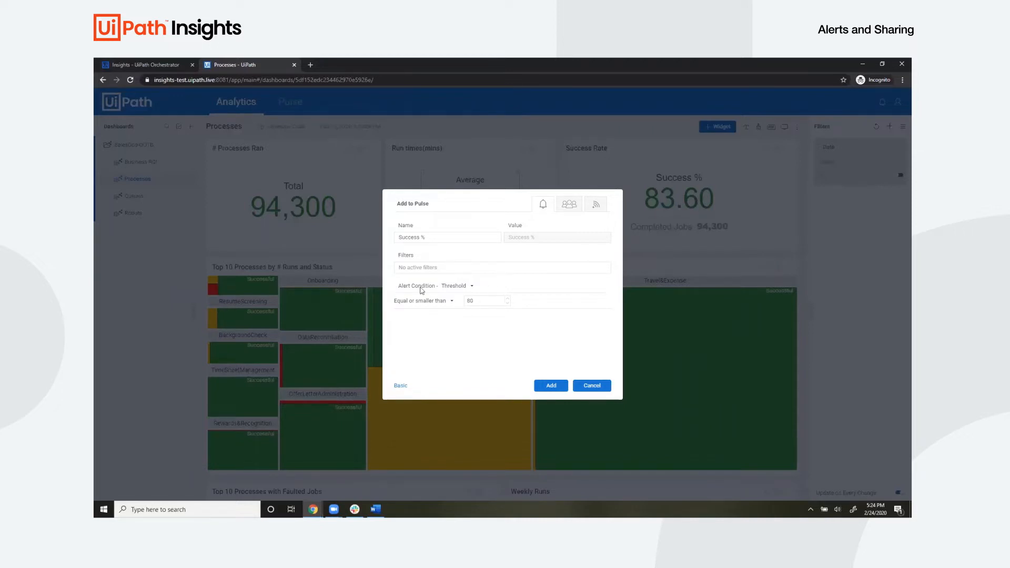
click(565, 204)
click(474, 222)
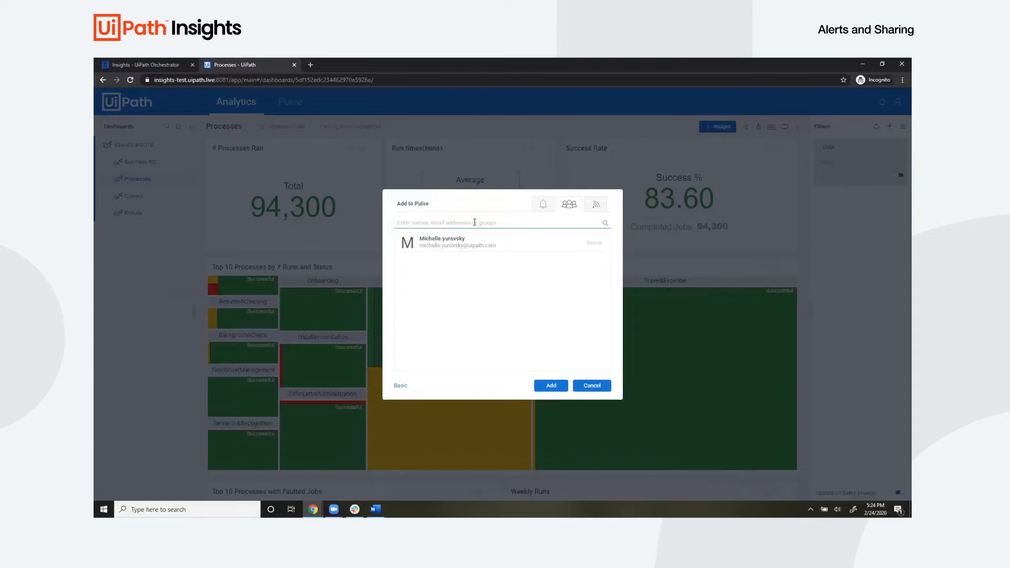
Enter "success <80" as the alert message, dismiss a new webhook without a URL, and add the alert to Pulse.
click(596, 205)
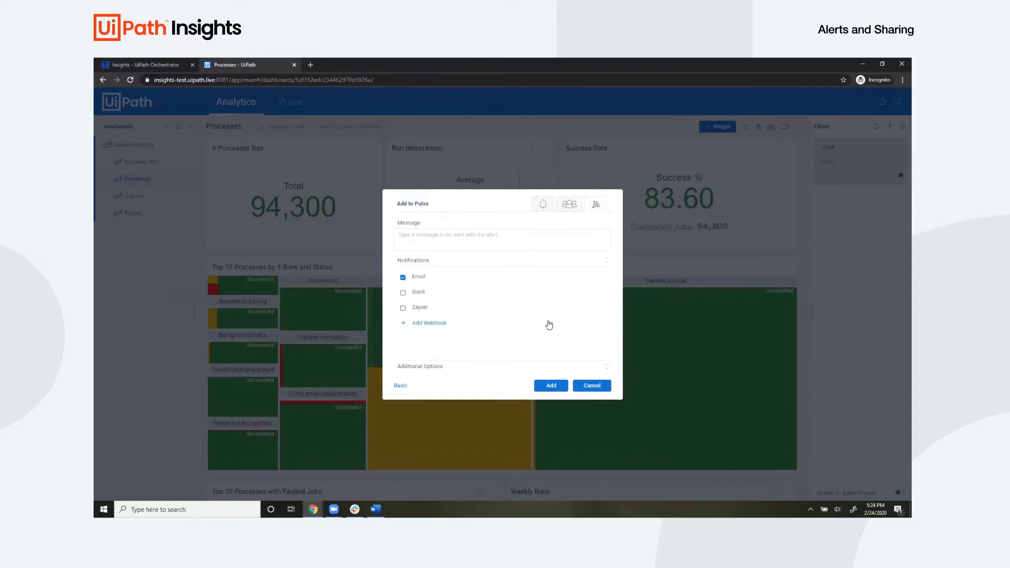
text(success c)
text(80)
click(430, 324)
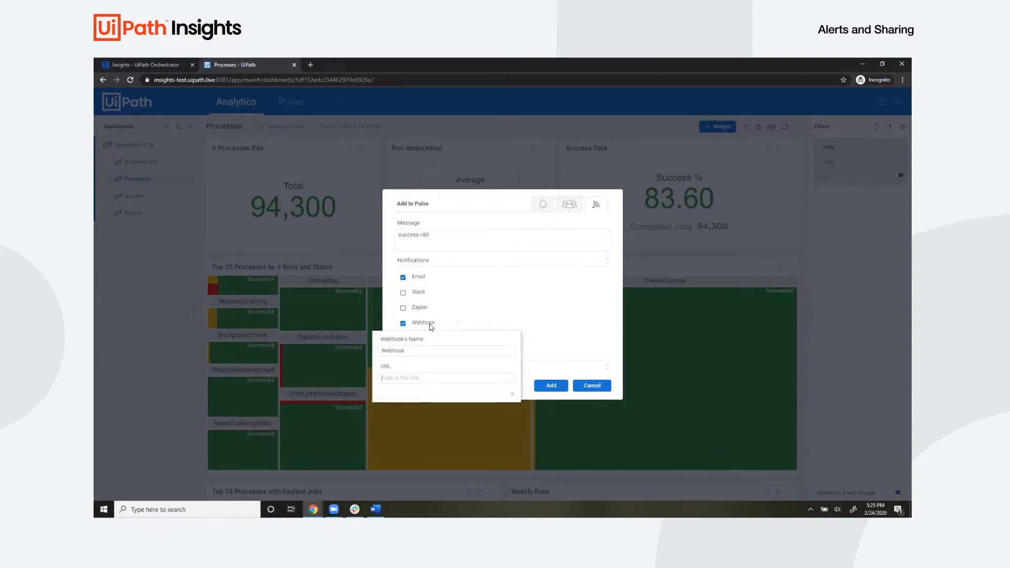
click(513, 395)
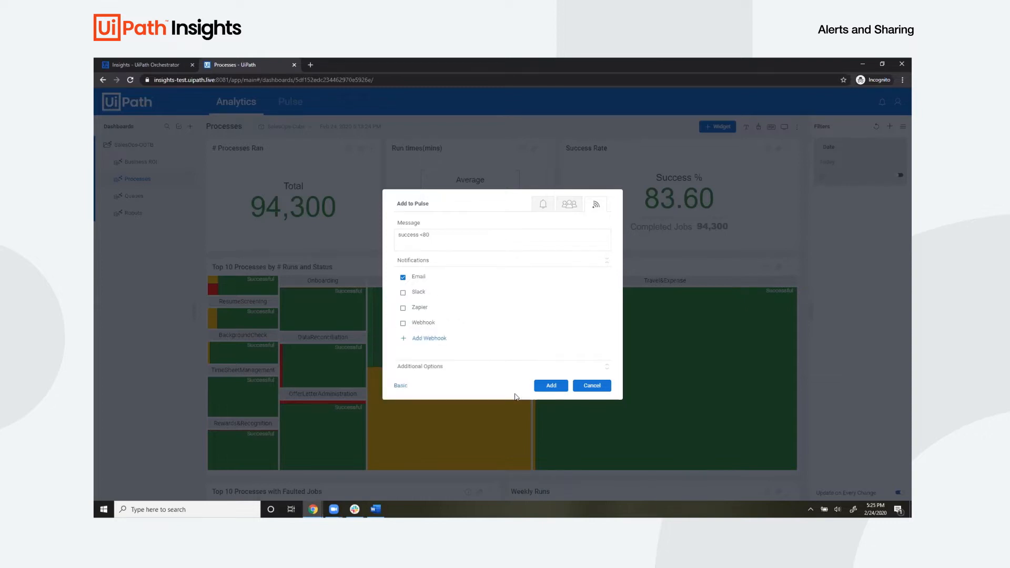
click(551, 385)
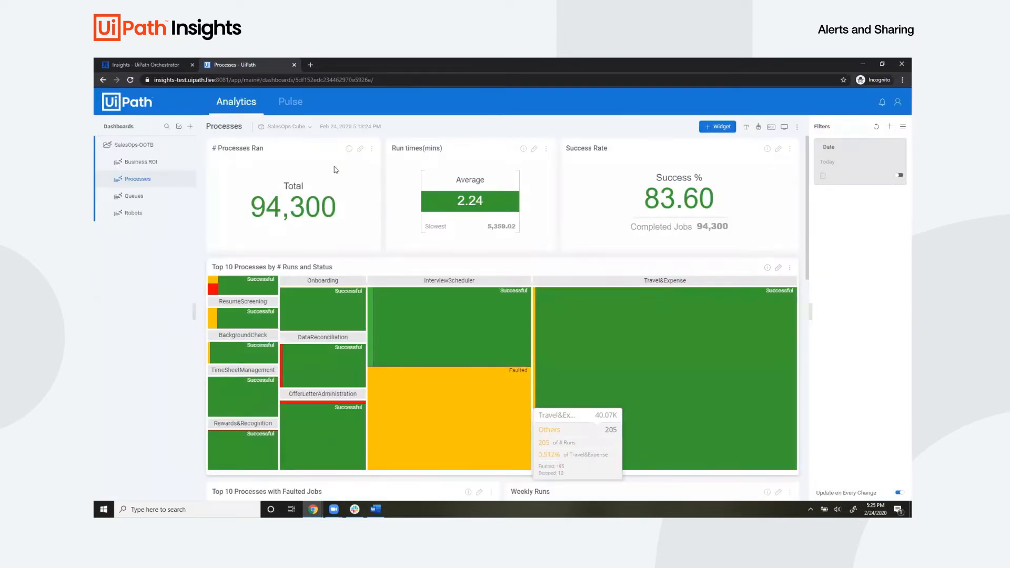
View the Success % alert in Pulse and look through its management options.
click(290, 103)
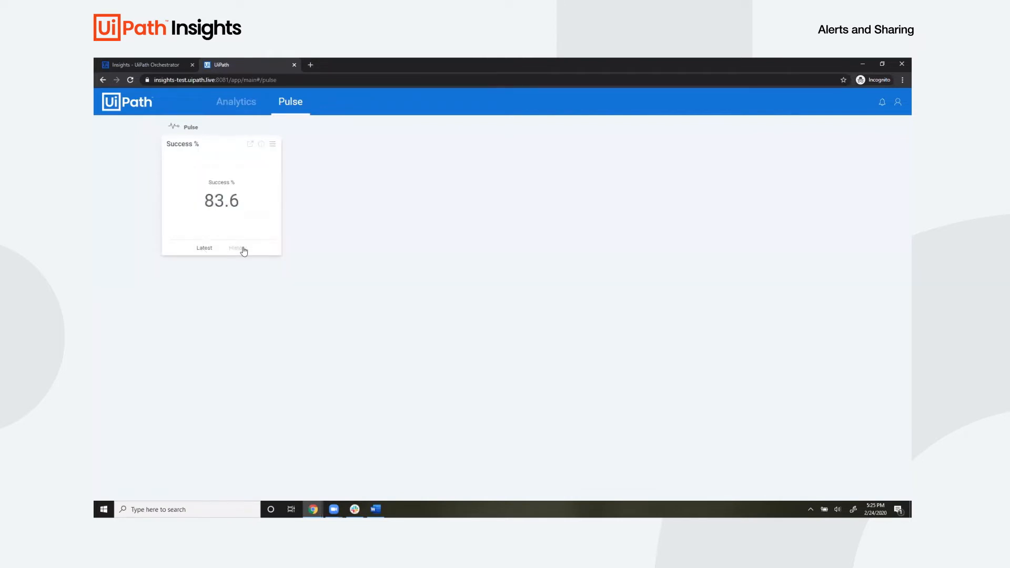
click(272, 146)
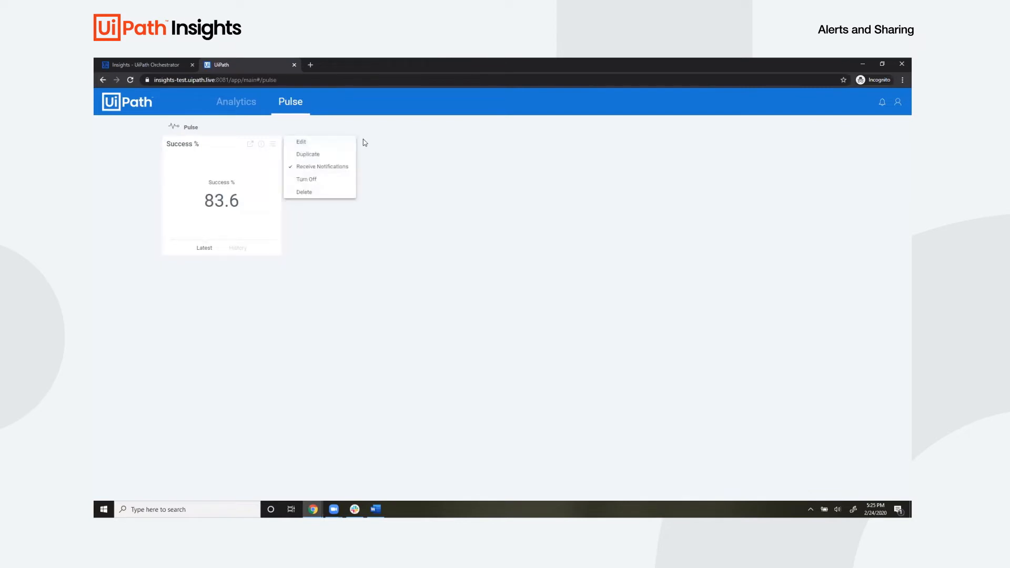
click(406, 164)
Return to the Processes dashboard and review the Pulse alert conditions for the Success Rate widget without adding another alert.
click(223, 102)
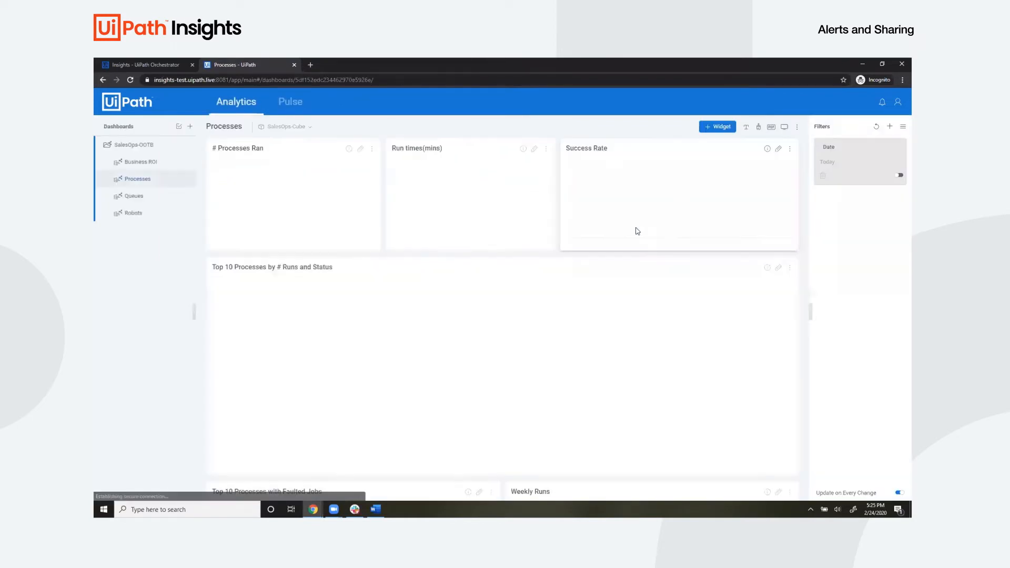
click(790, 150)
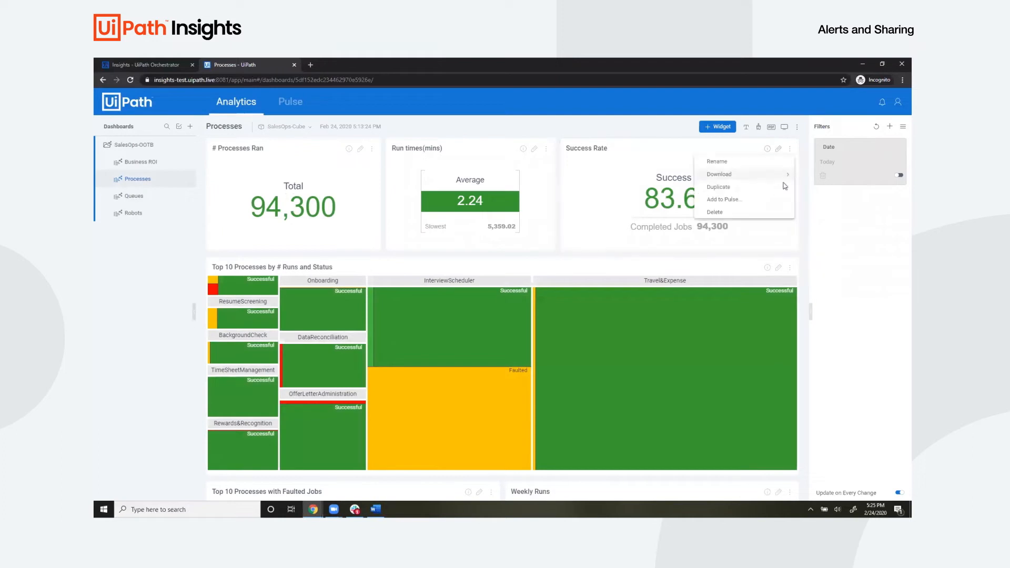
click(769, 202)
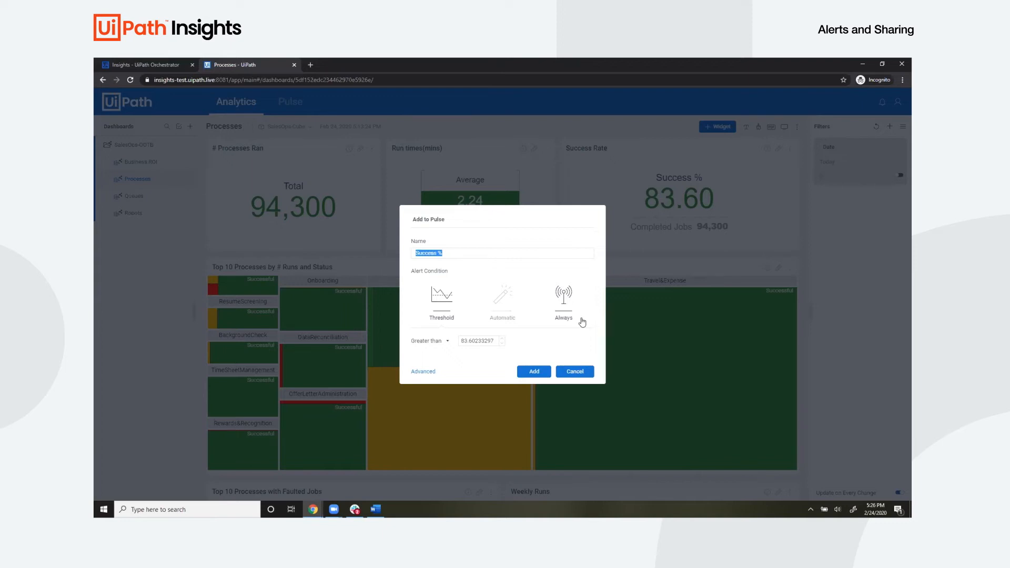
click(575, 371)
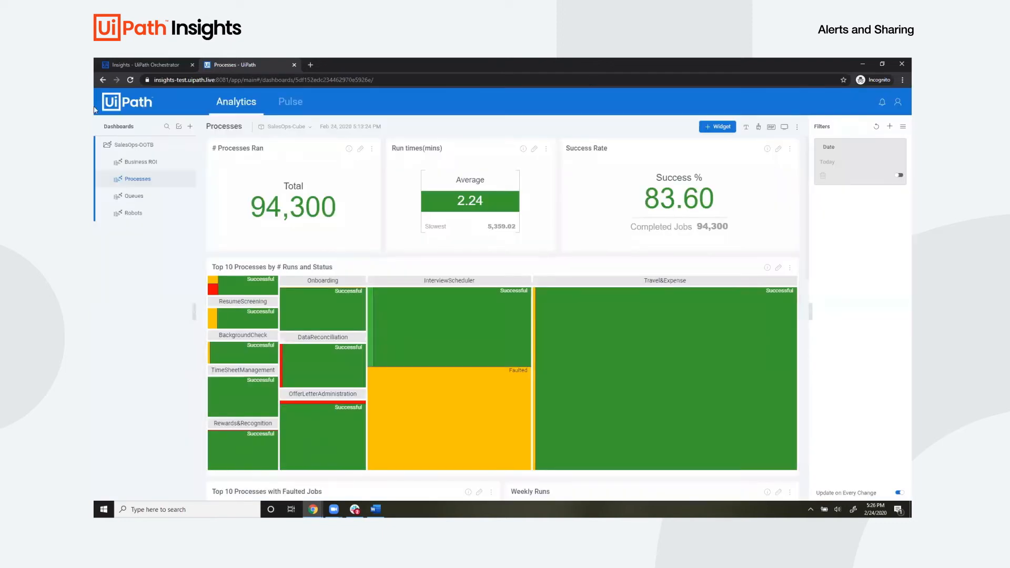
Duplicate the Processes dashboard and open the copy.
mouse_move(187, 182)
click(187, 180)
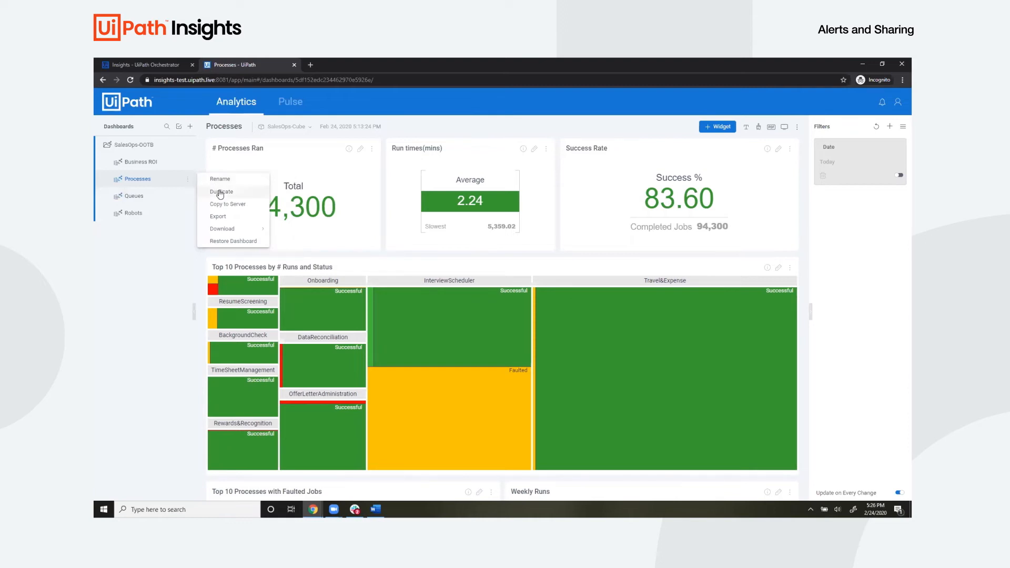
click(217, 192)
click(138, 233)
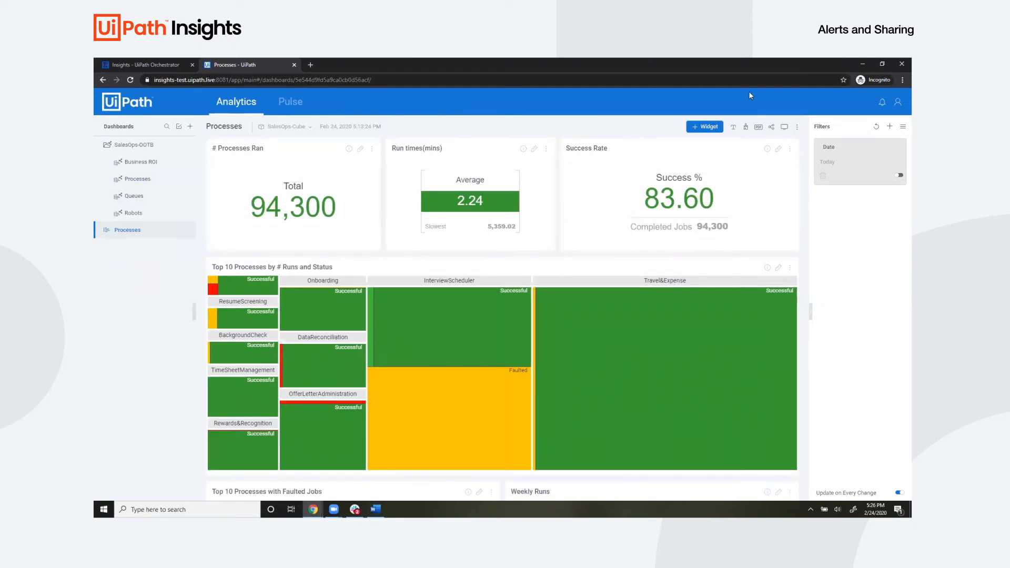
Open the email report options in the copied dashboard's sharing settings, preview its PDF report layout, and save the PDF settings.
click(772, 129)
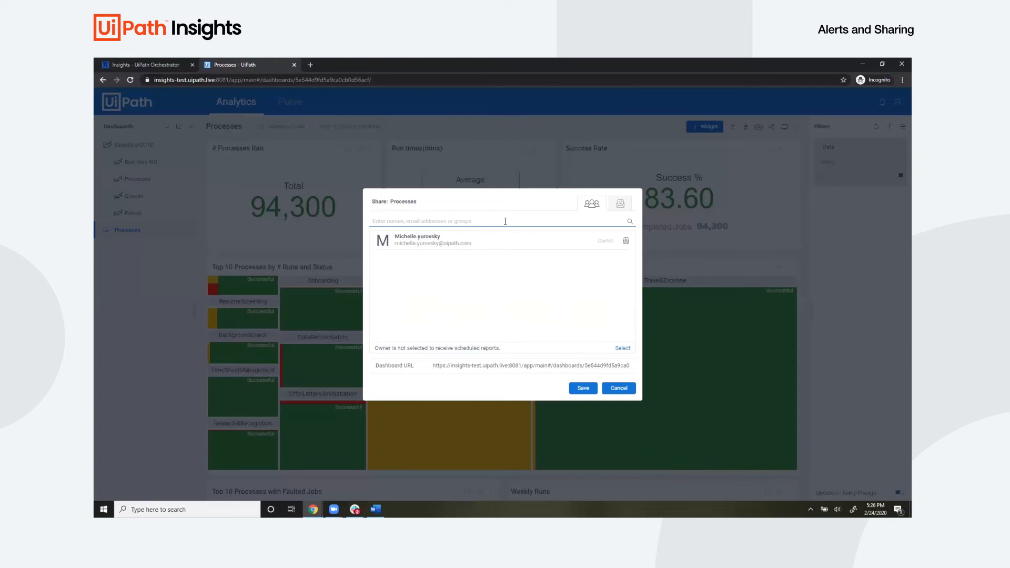
click(622, 206)
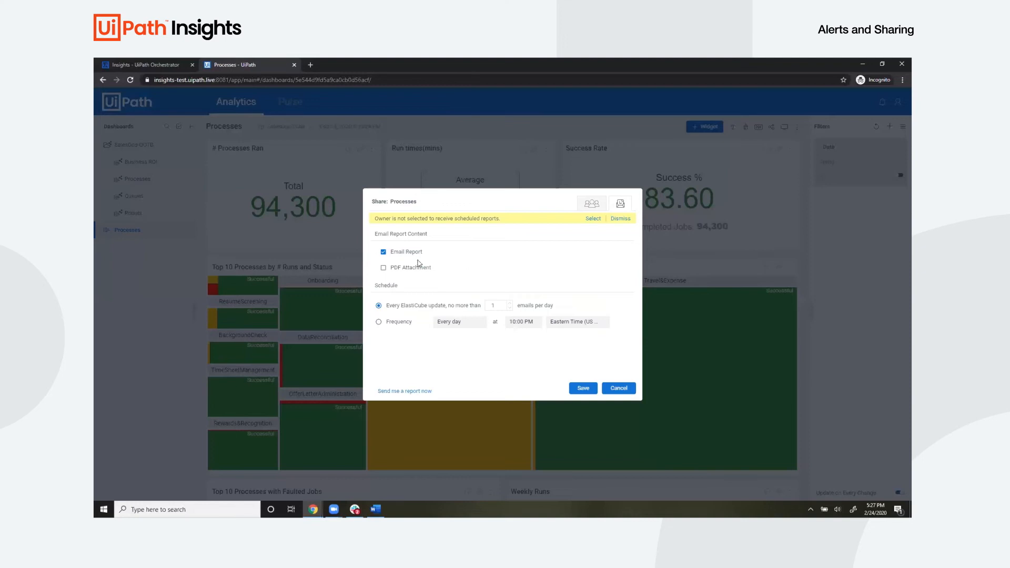
mouse_move(412, 272)
click(448, 268)
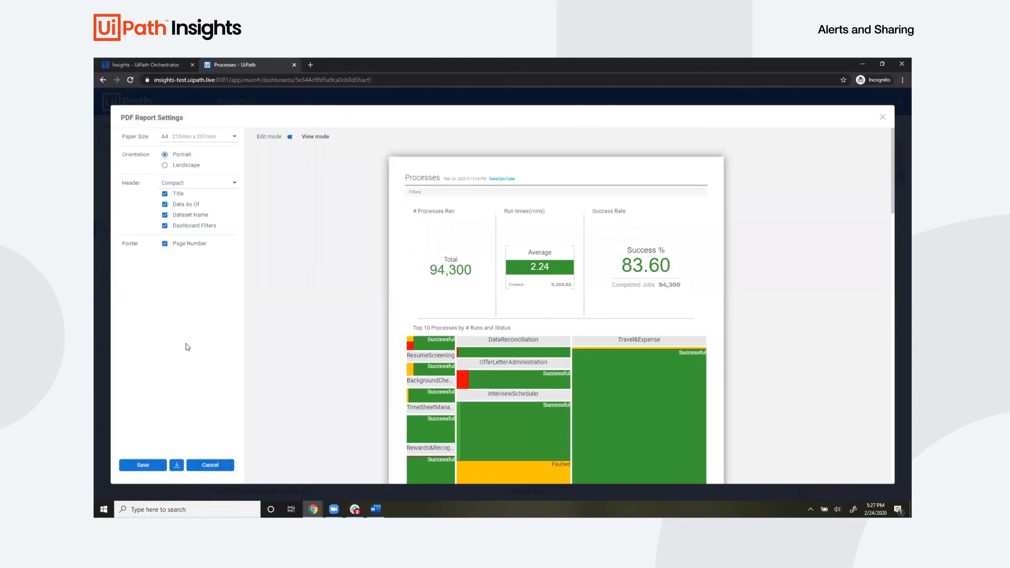
scroll(499, 251, down, 3)
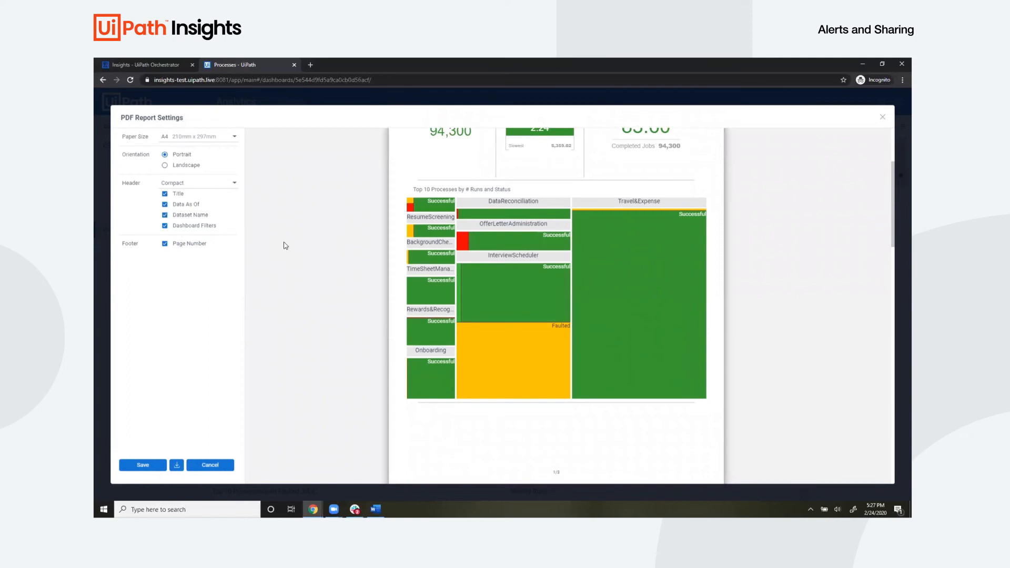
scroll(282, 243, up, 3)
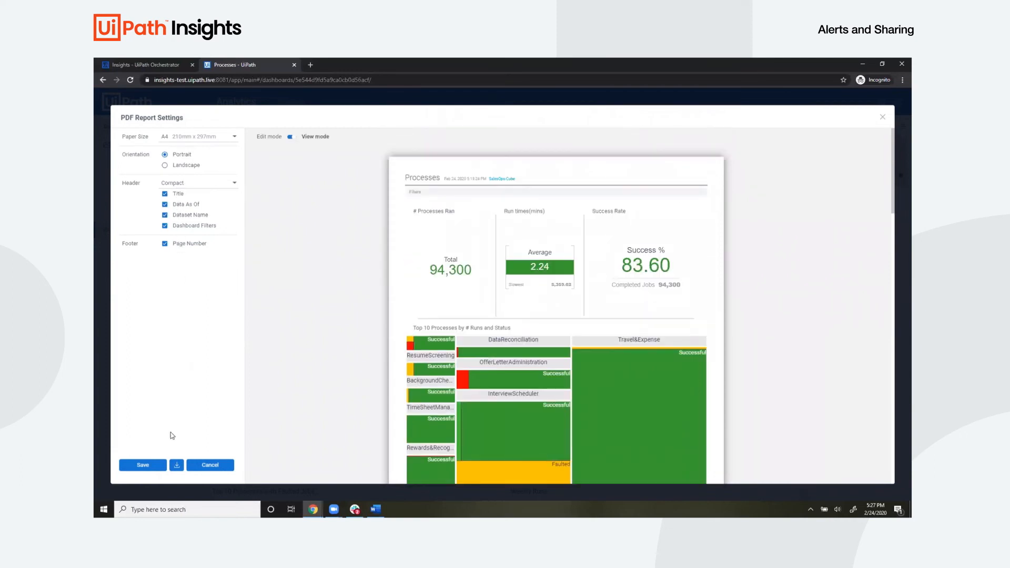
click(151, 468)
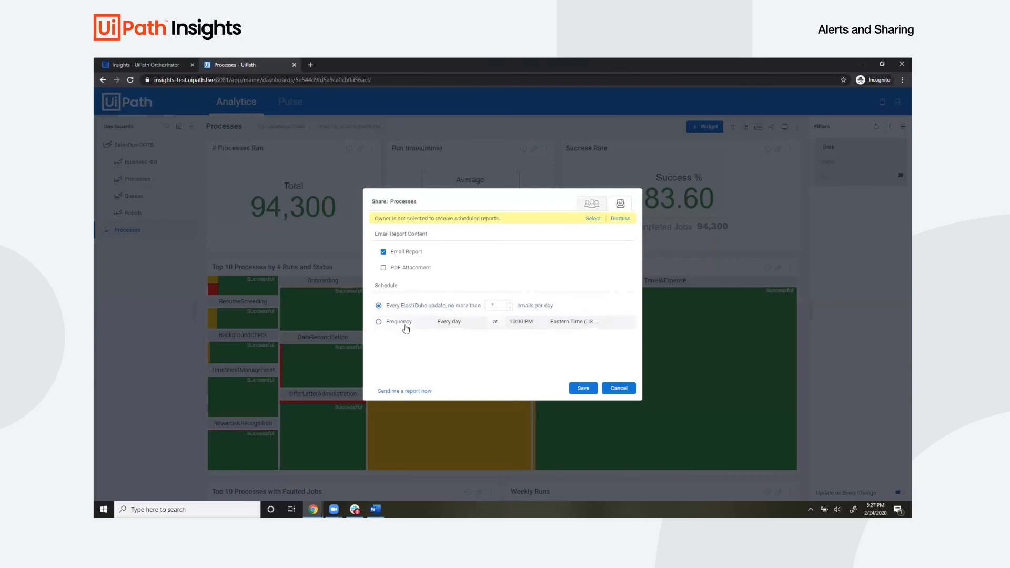
Switch the report schedule to a fixed frequency of every day at 10:00 PM Eastern Time, checking the day, time and time zone choices.
click(450, 324)
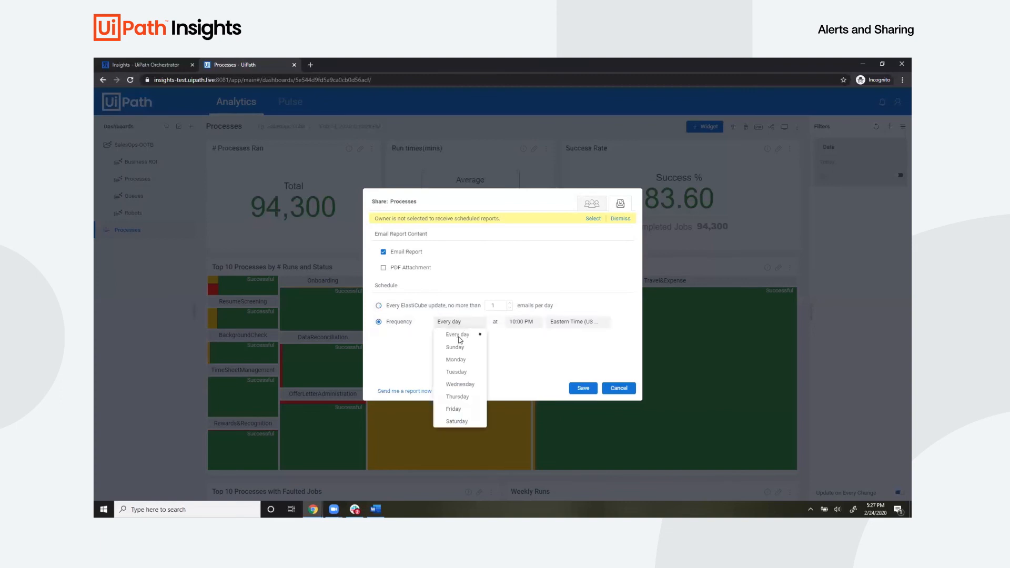
click(517, 336)
click(519, 322)
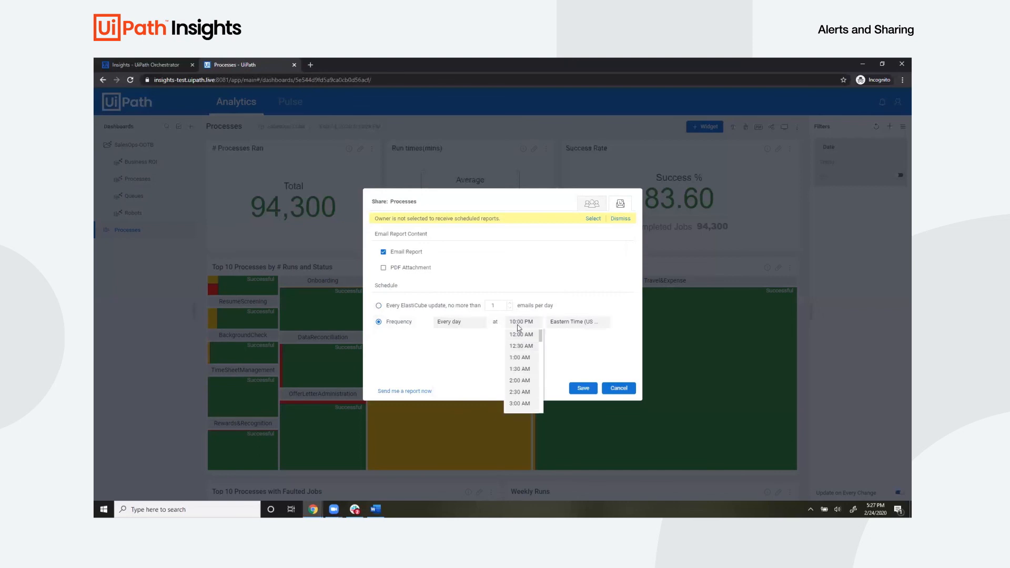
click(575, 329)
click(575, 328)
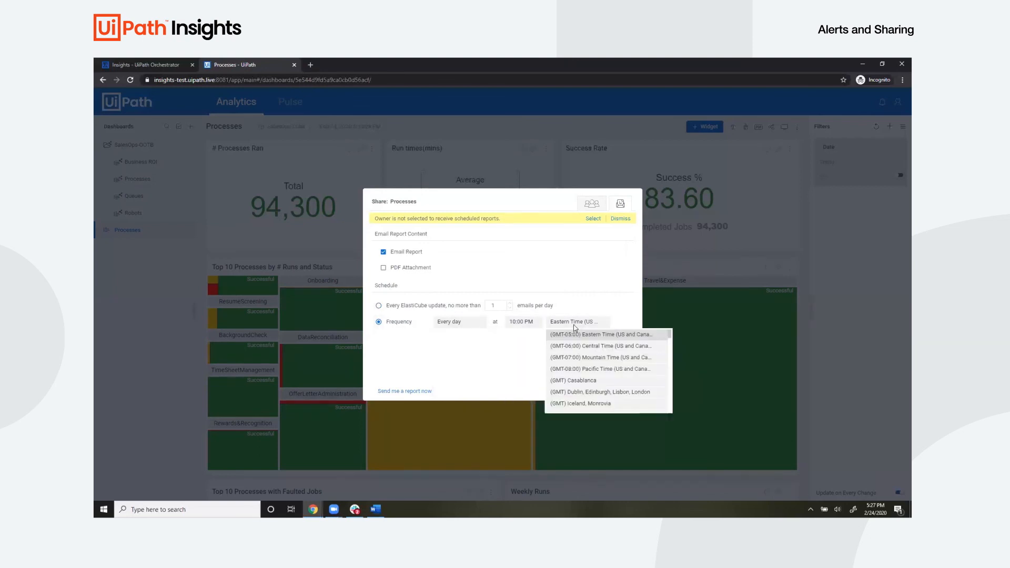
click(497, 355)
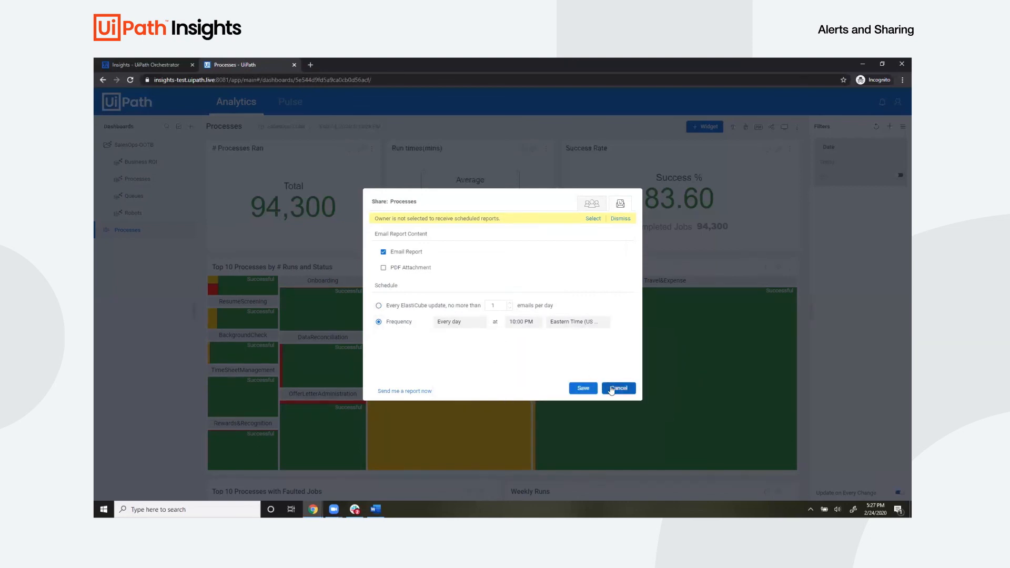